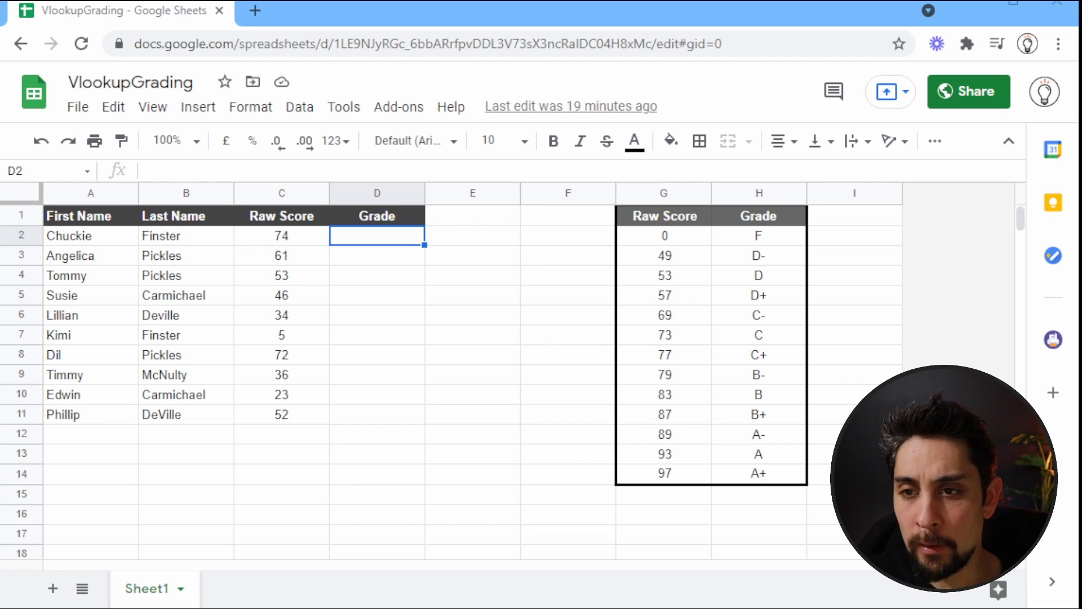
- Examine the raw score thresholds and matching grades in the lookup table G2:H14
left_click_drag(665, 235, 772, 473)
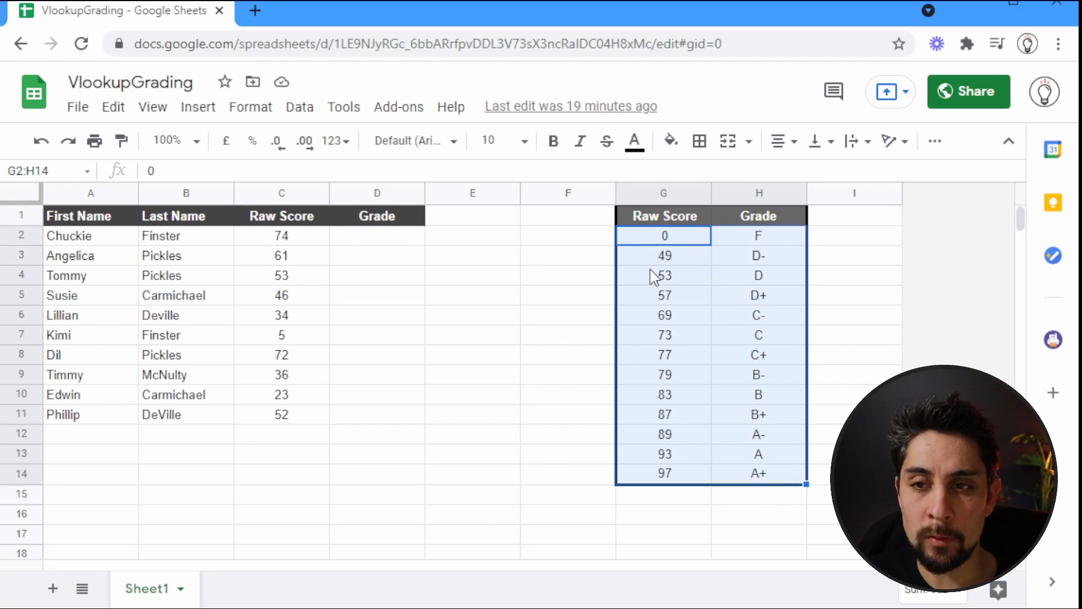
left_click(651, 272)
left_click_drag(679, 243, 672, 478)
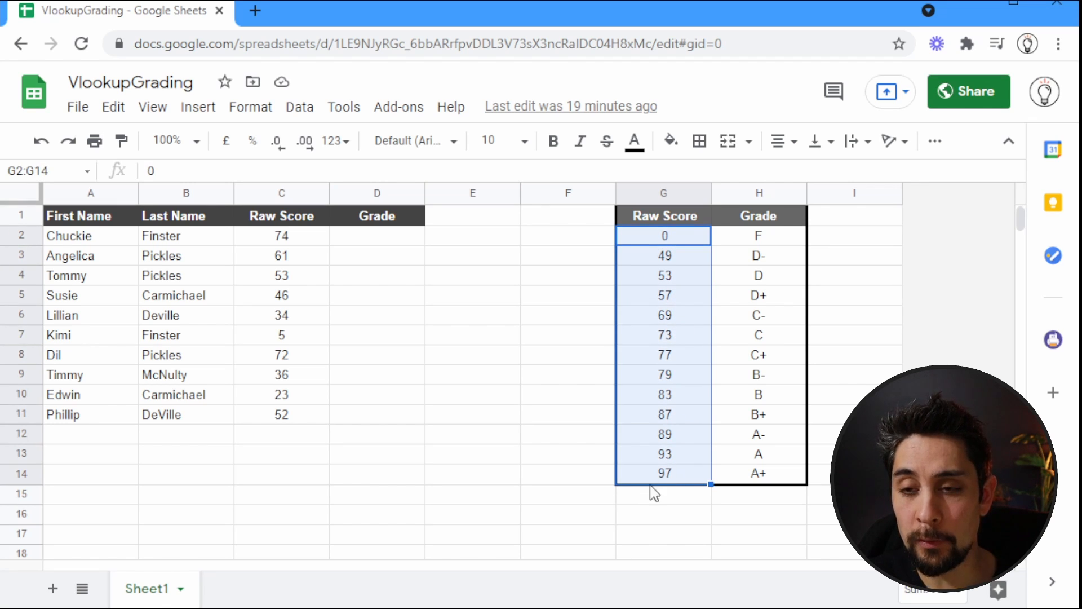
left_click(671, 280)
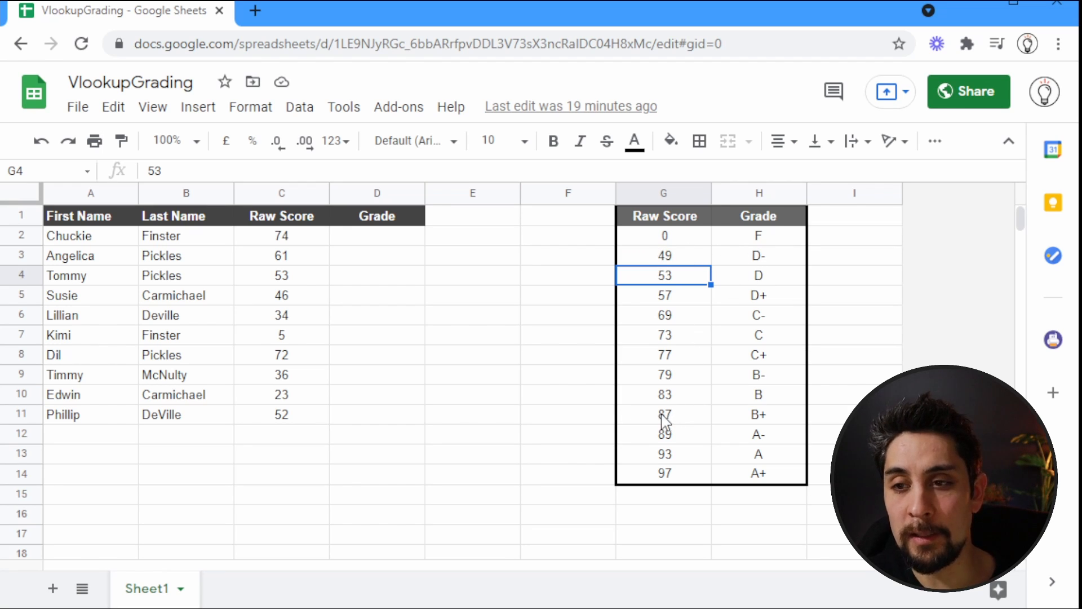
- Try 74 as the raw score threshold for grade C in G7, and undo the change
left_click(680, 336)
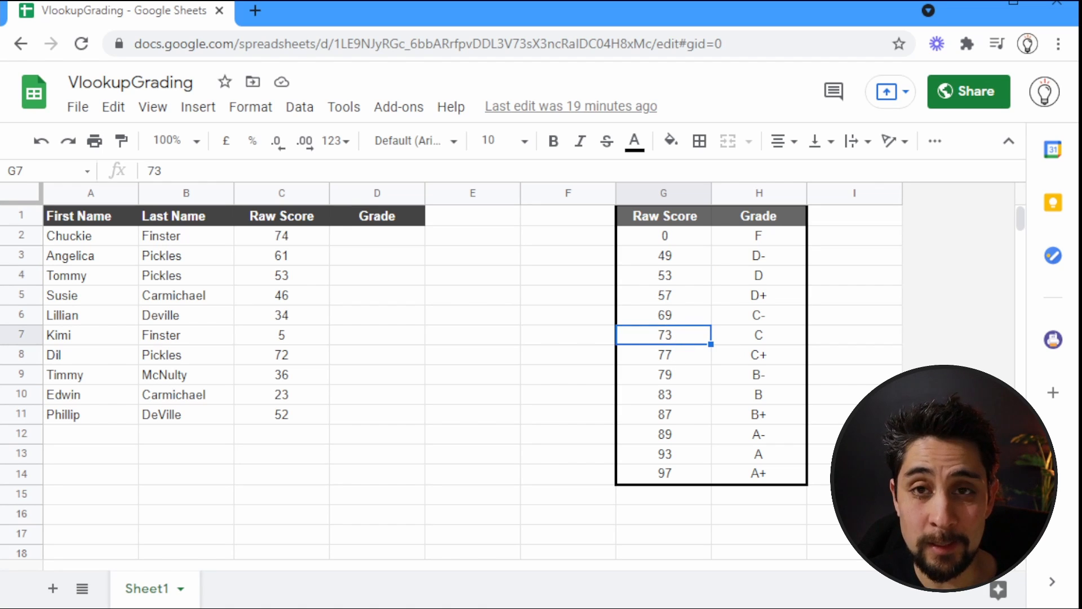
type("74")
key("Return")
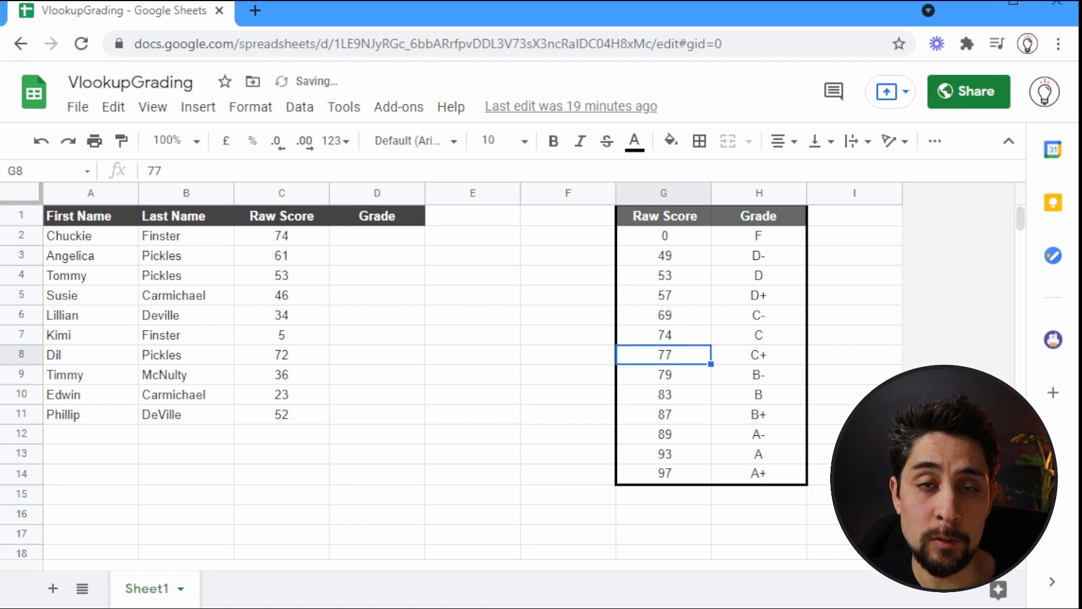
key("ctrl+z")
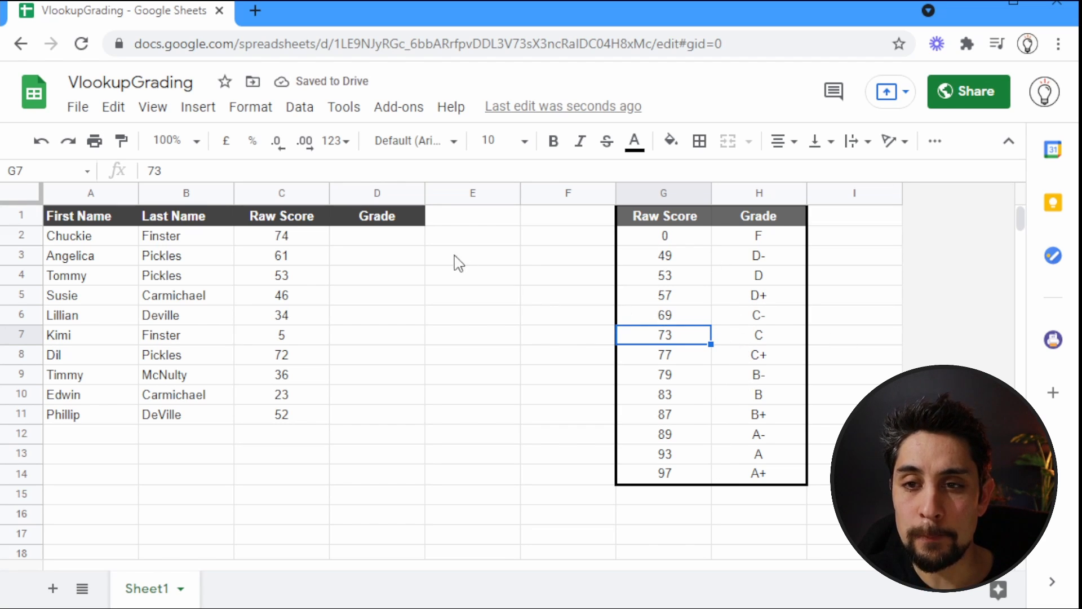
- Compare the first student's raw score in C2 with the score and grade columns of the lookup table
left_click(398, 242)
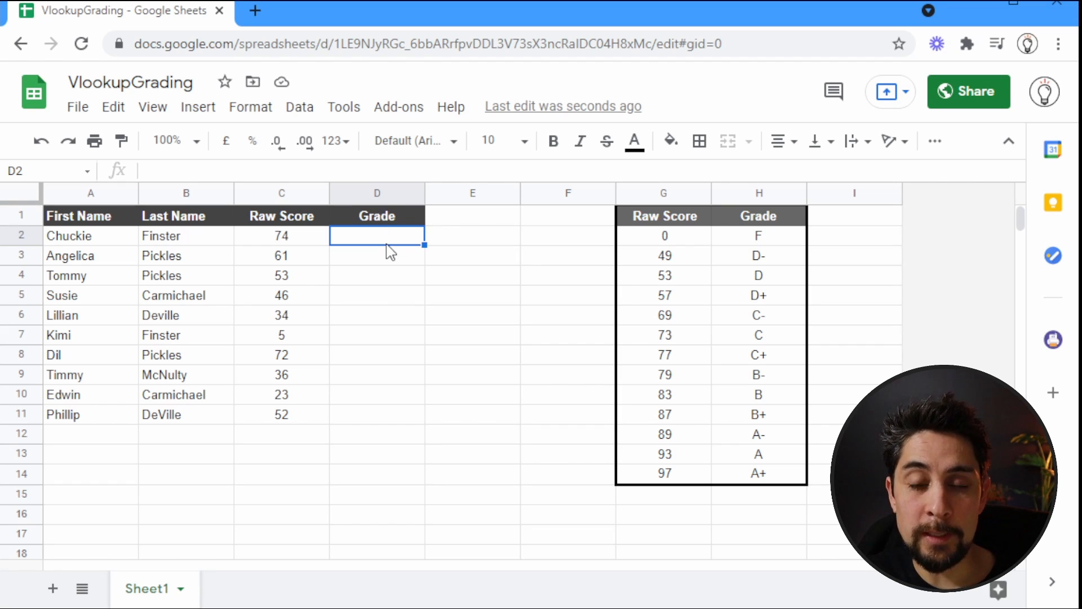
left_click(291, 234)
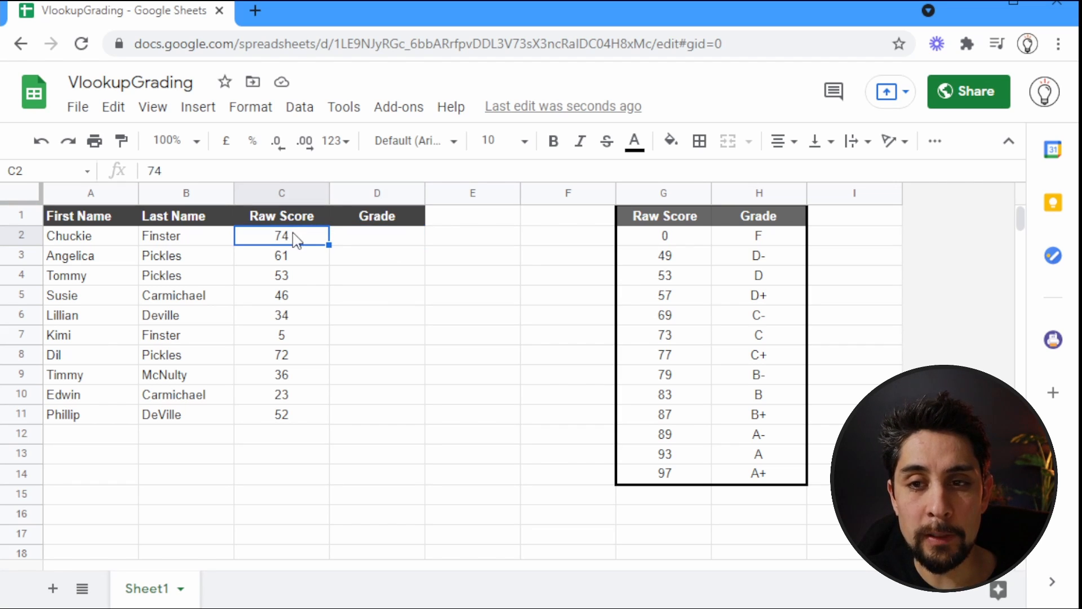
left_click_drag(663, 234, 725, 473)
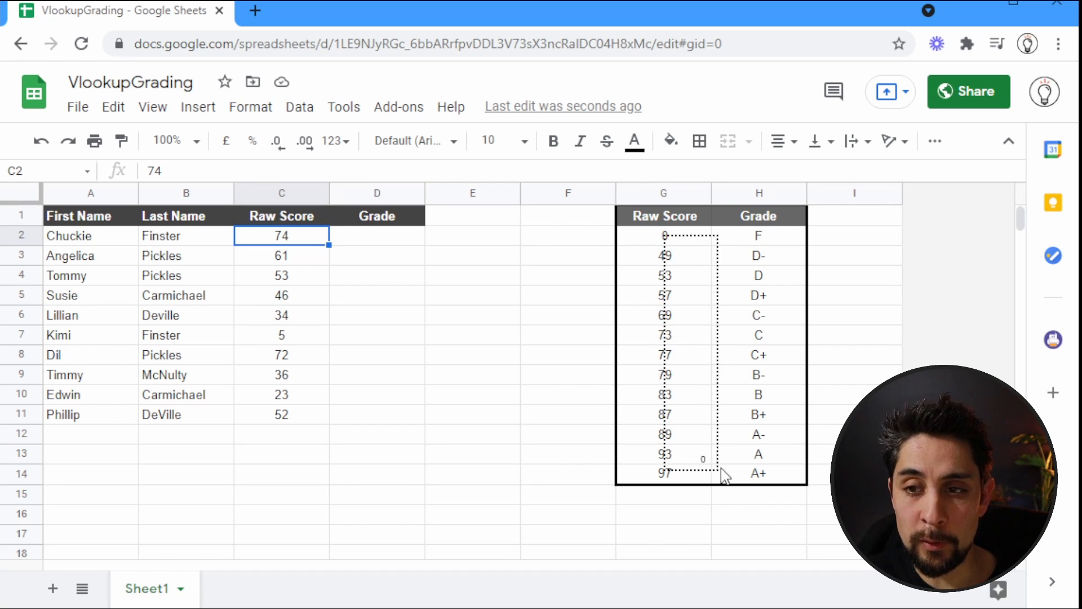
left_click_drag(733, 232, 784, 494)
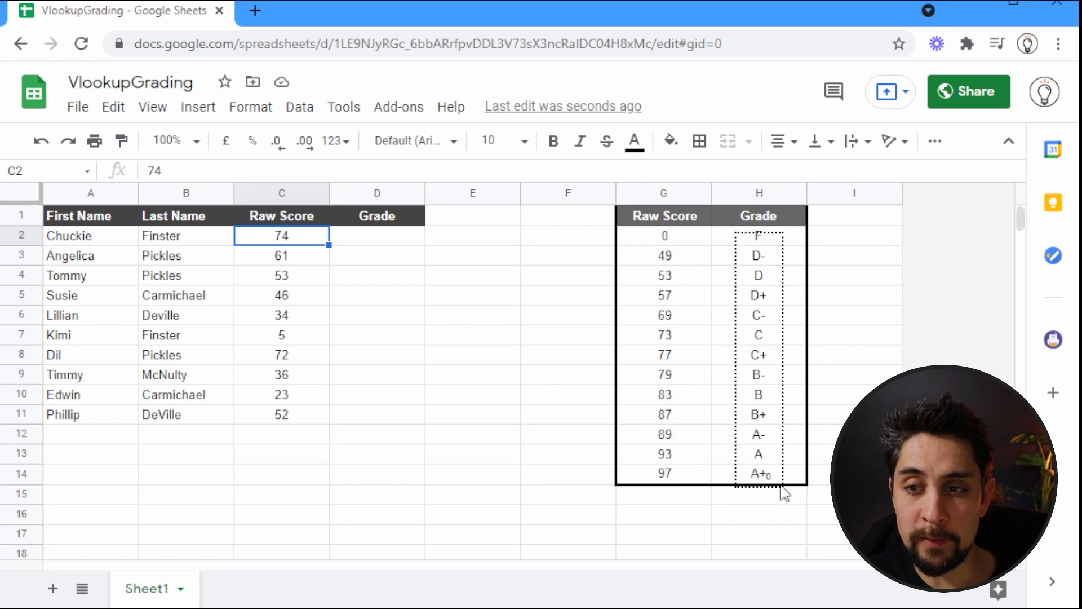
- Enter the exact-match formula =vlookup(C2,G2:H14,2,0) in grade cell D2
left_click(402, 236)
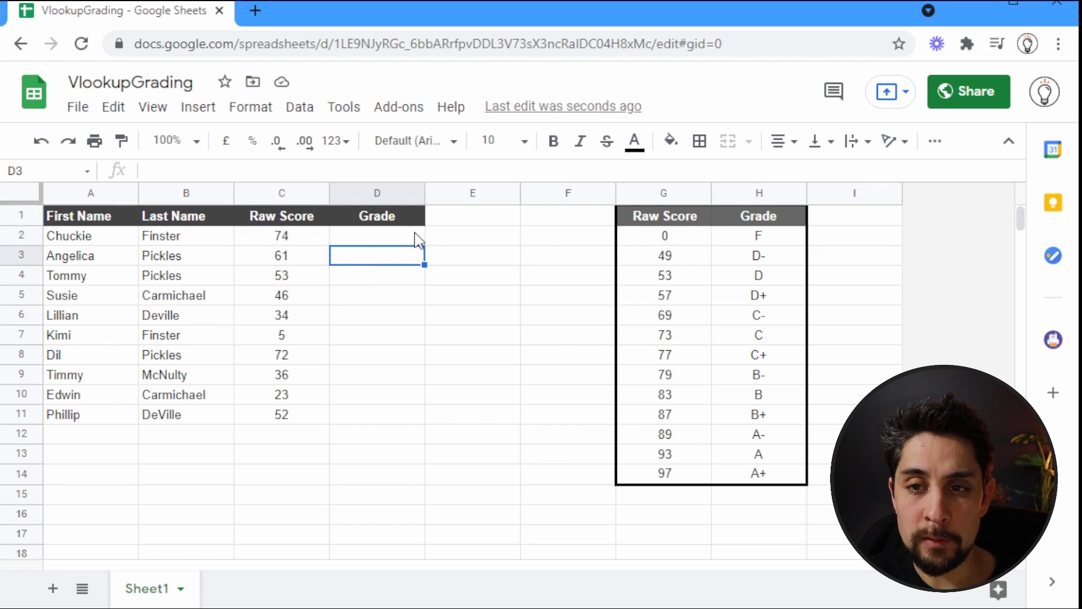
type("=v")
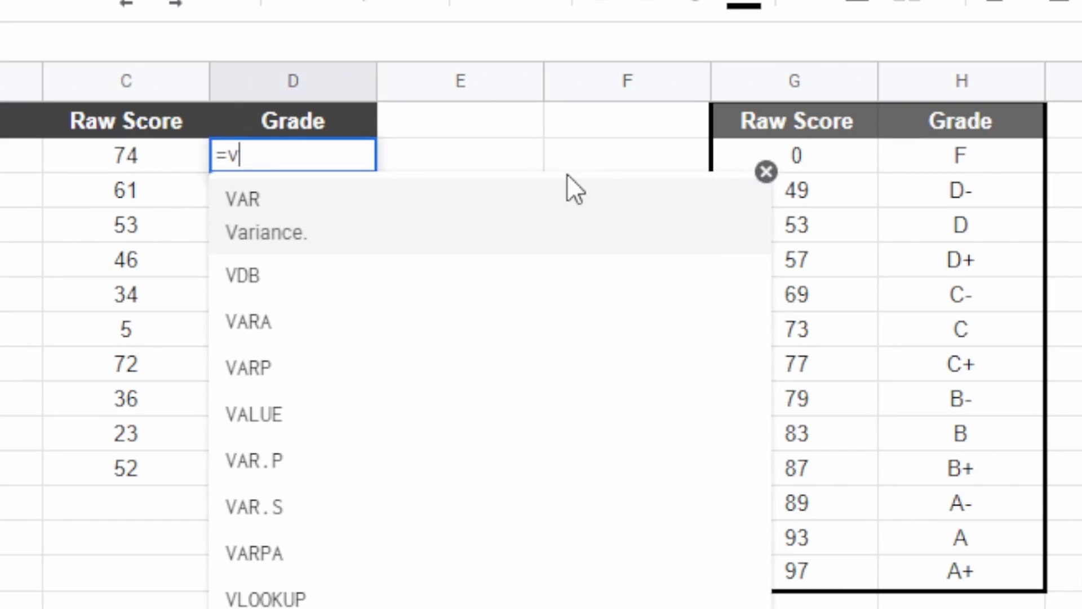
key("BackSpace")
type("vlookup")
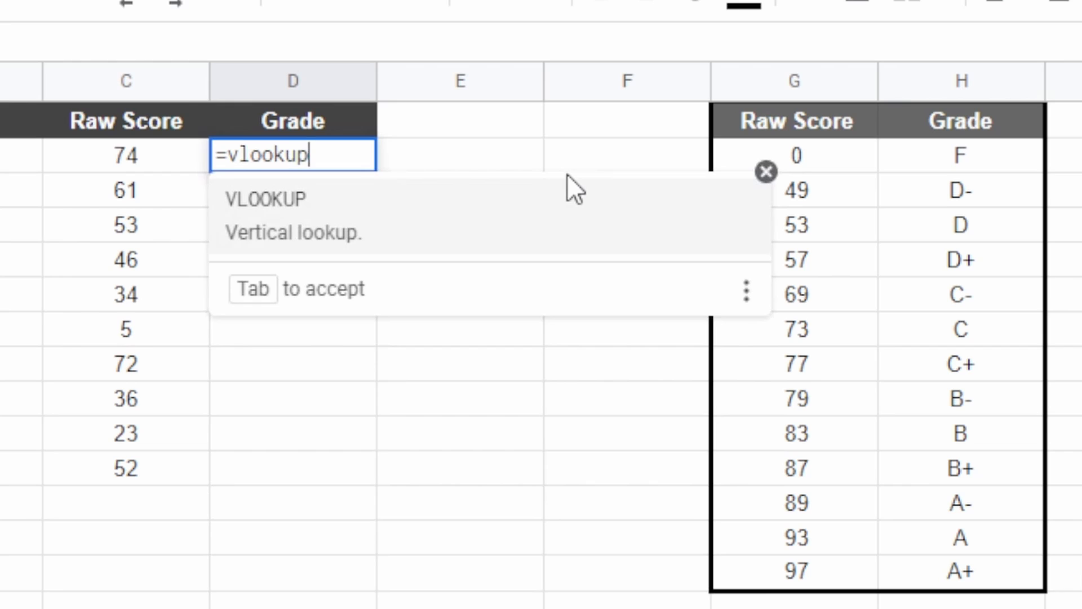
type("(")
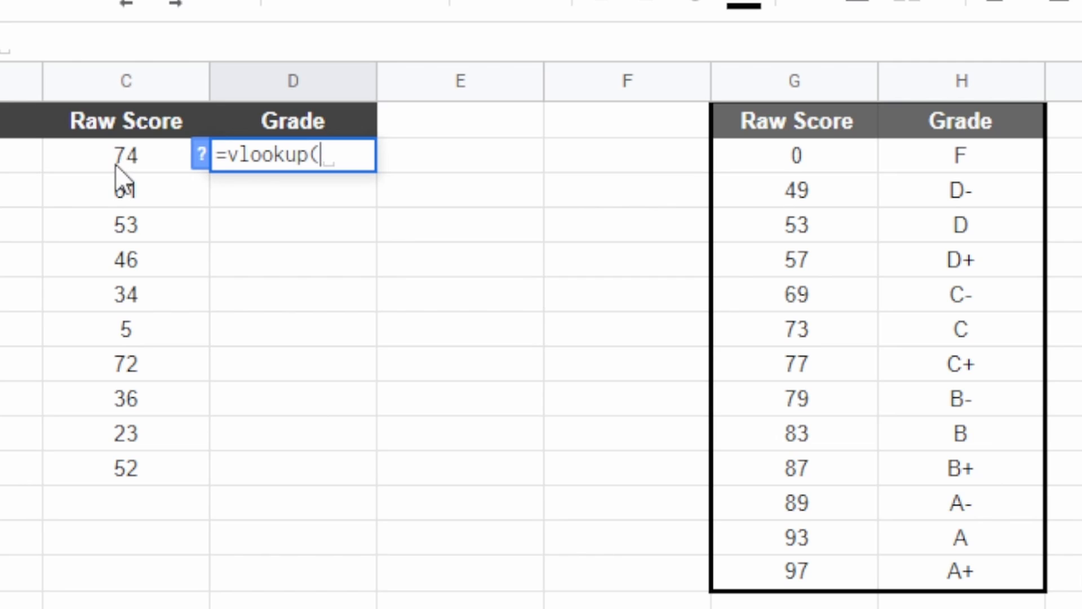
left_click(170, 164)
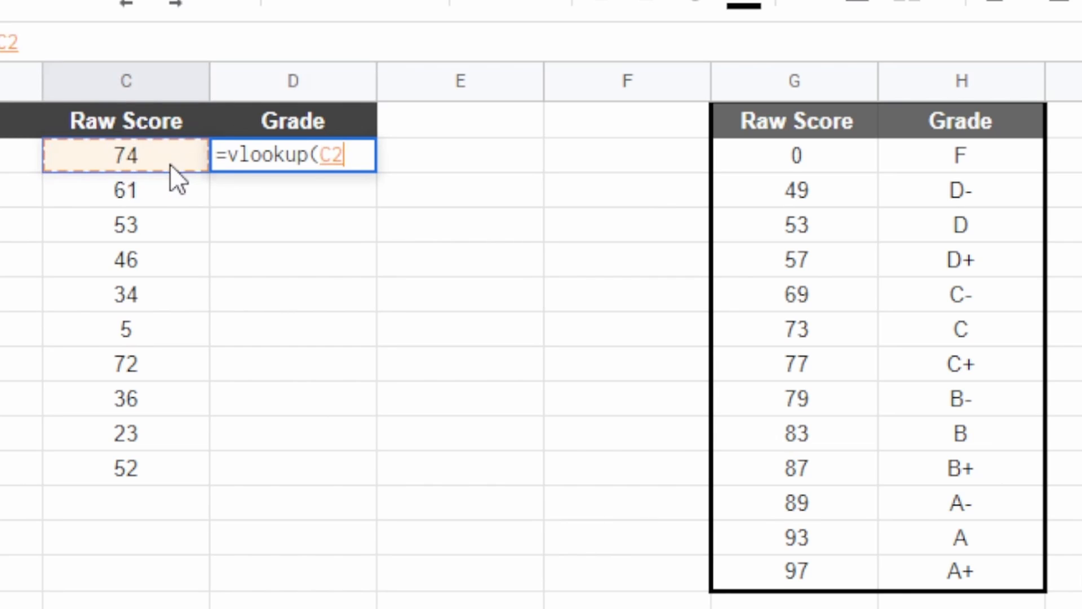
type(",")
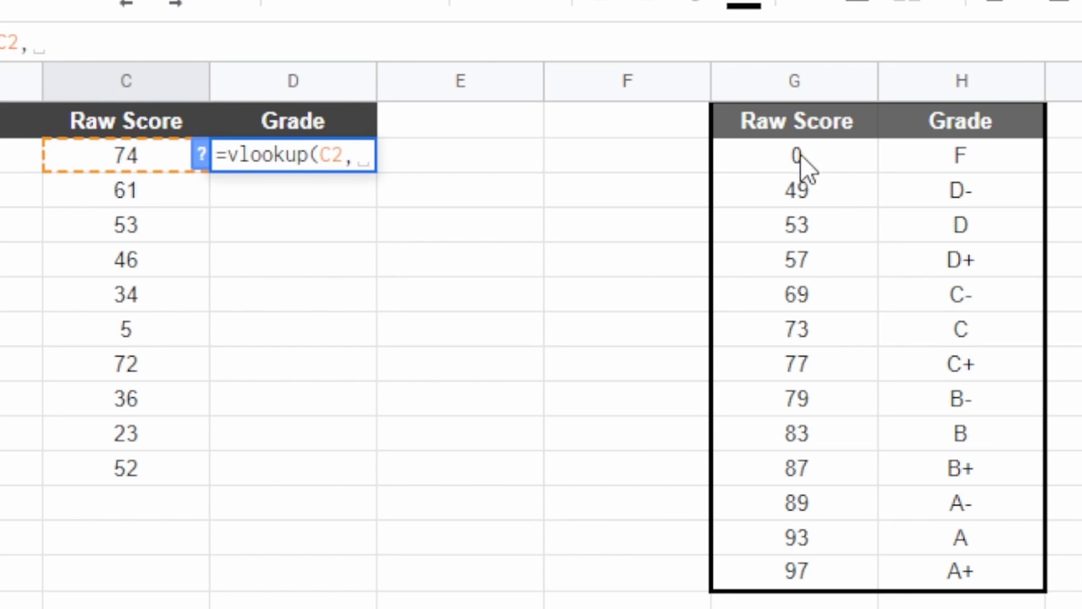
left_click_drag(800, 153, 952, 588)
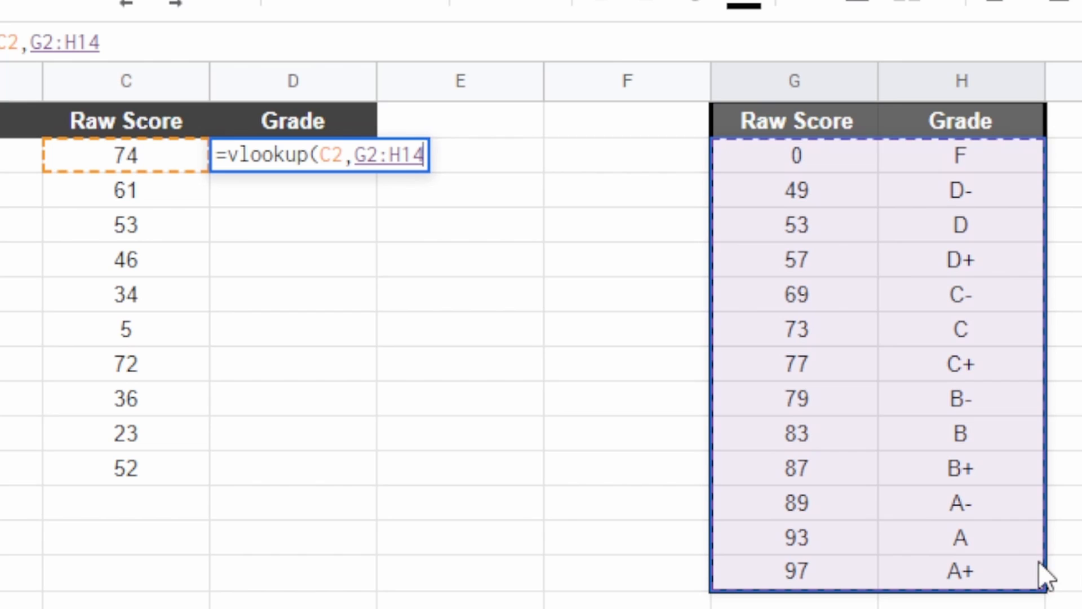
type(",2,0)")
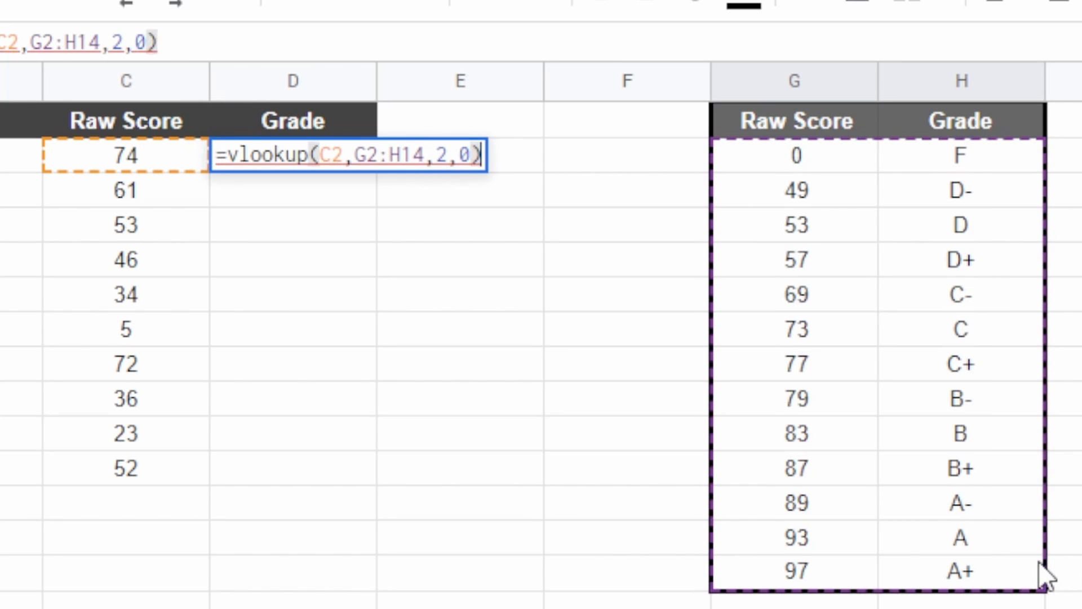
key("Return")
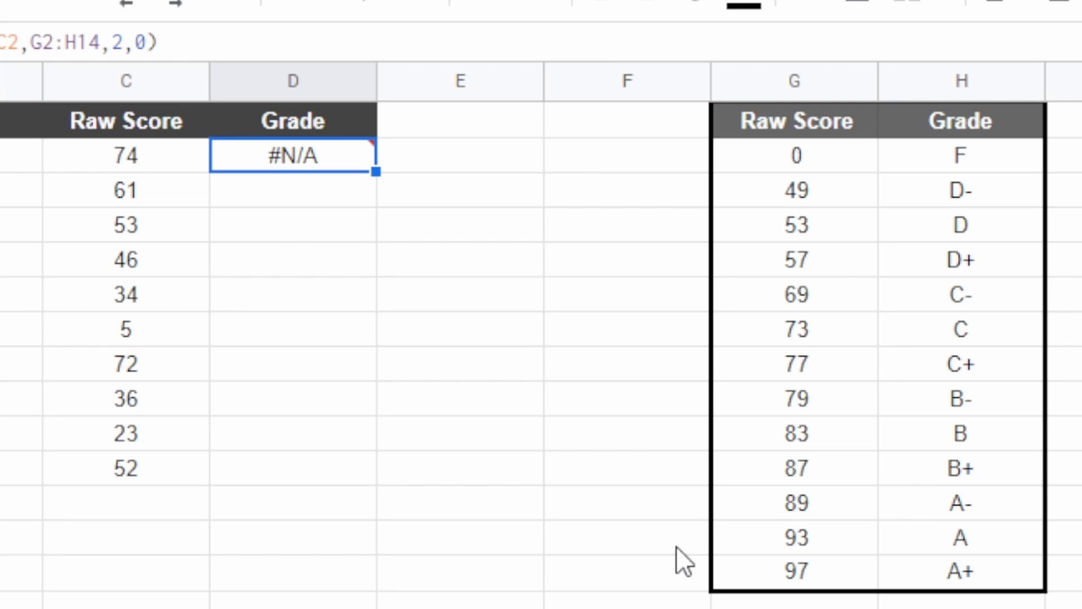
- Replace the formula in D2 with the approximate-match =vlookup(C2,$G$2:$H$14,2,1), using an absolute lookup range
type("=vlo")
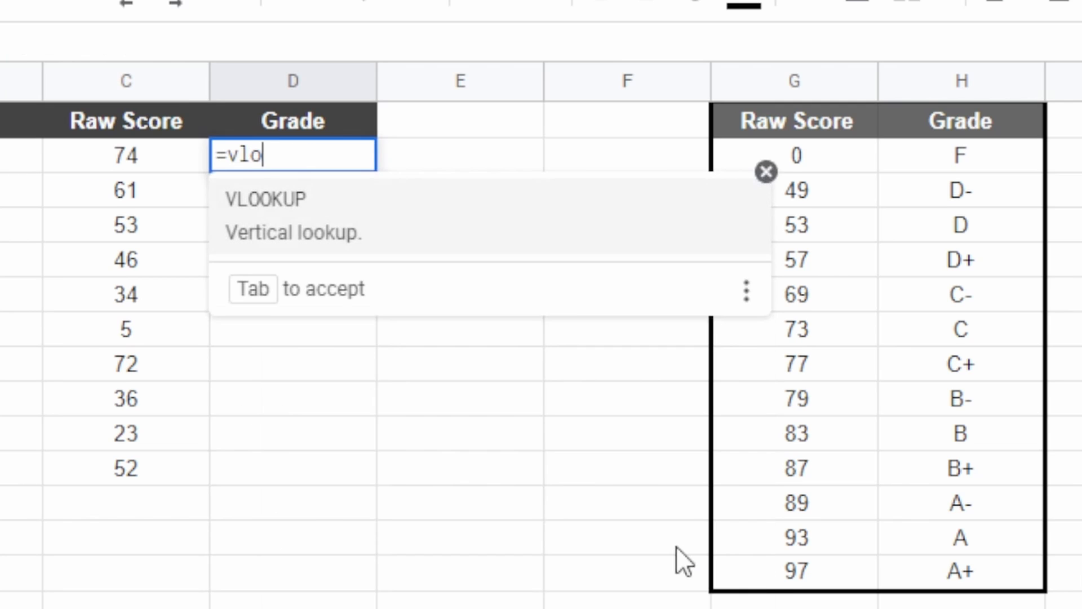
type("okup(")
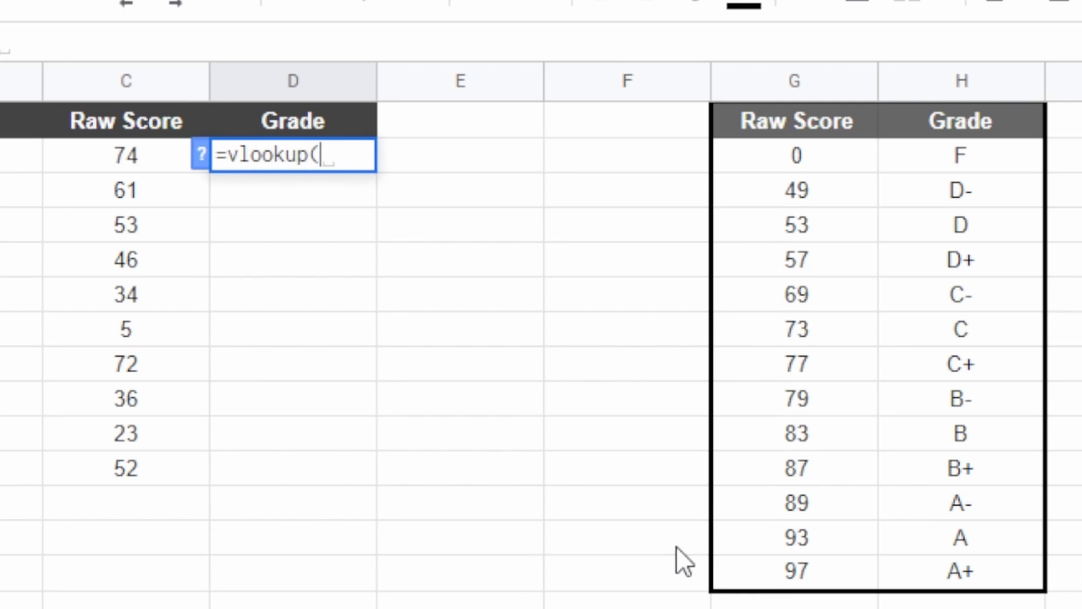
left_click(106, 150)
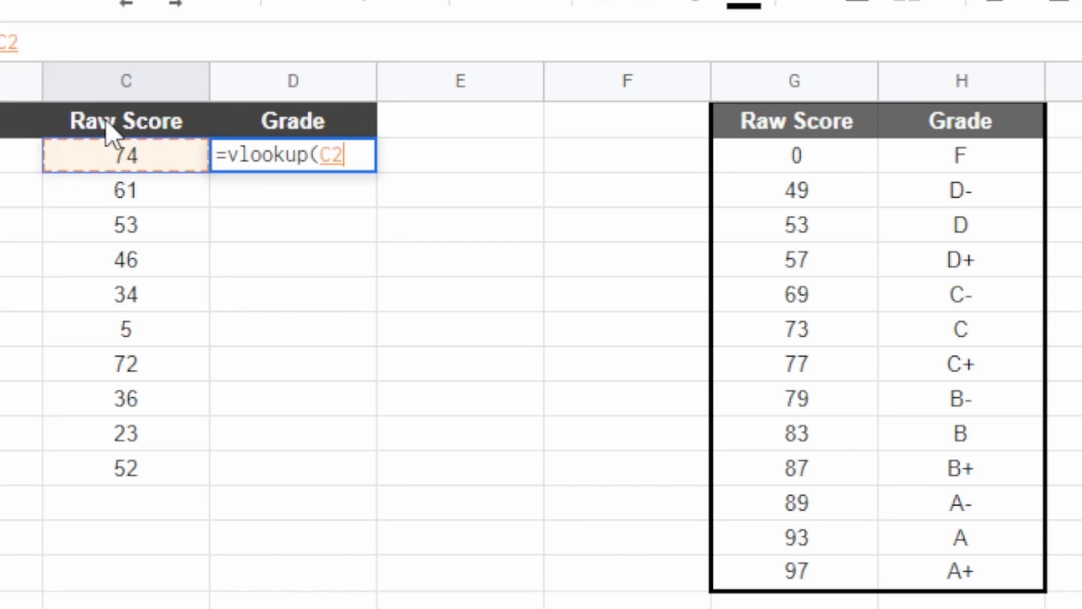
type(",")
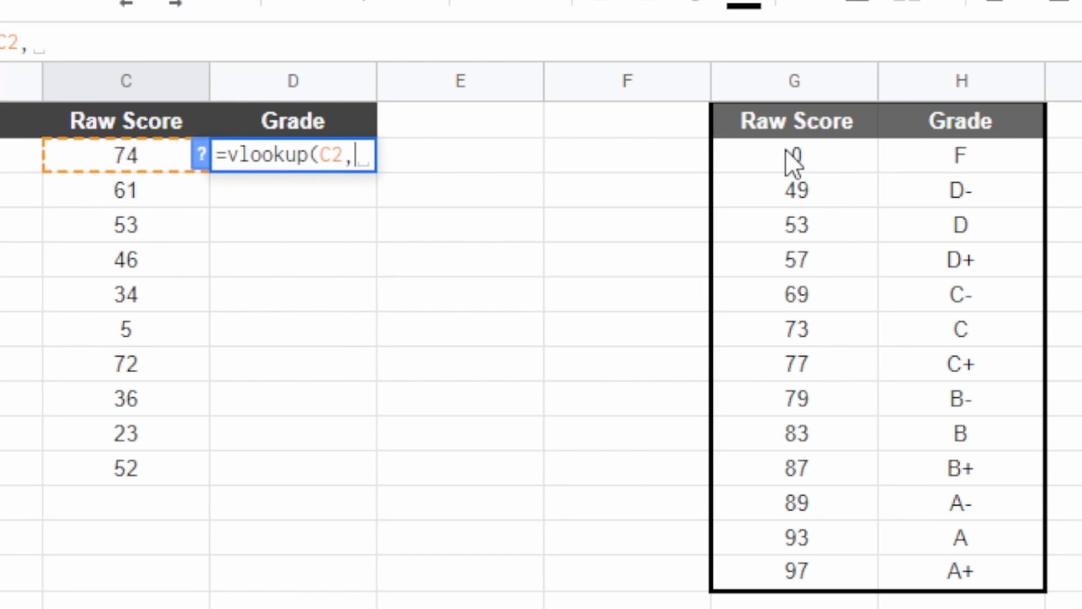
left_click_drag(786, 151, 973, 580)
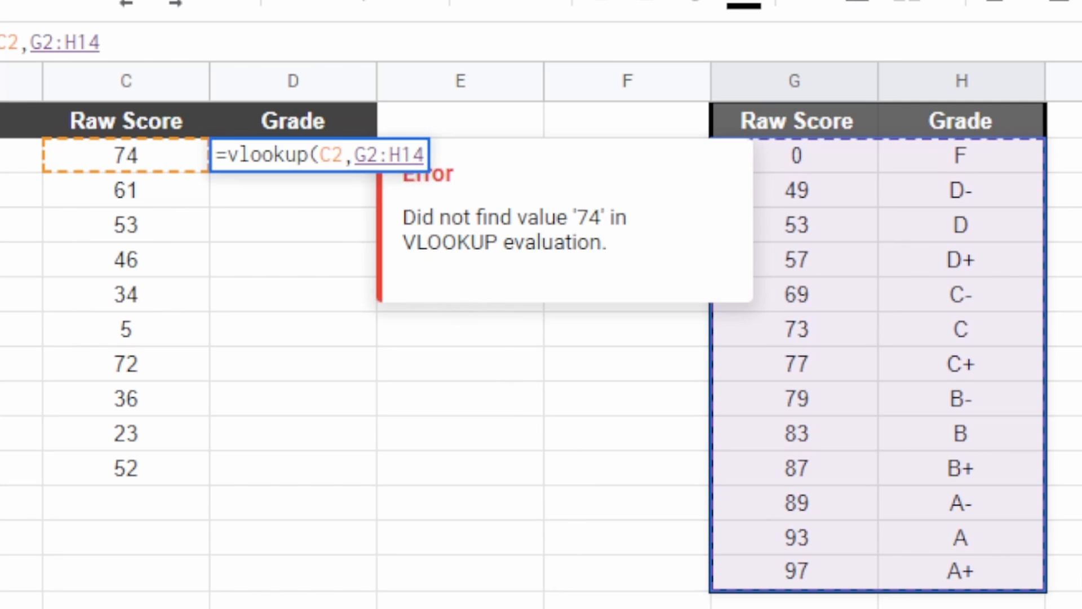
key("F4")
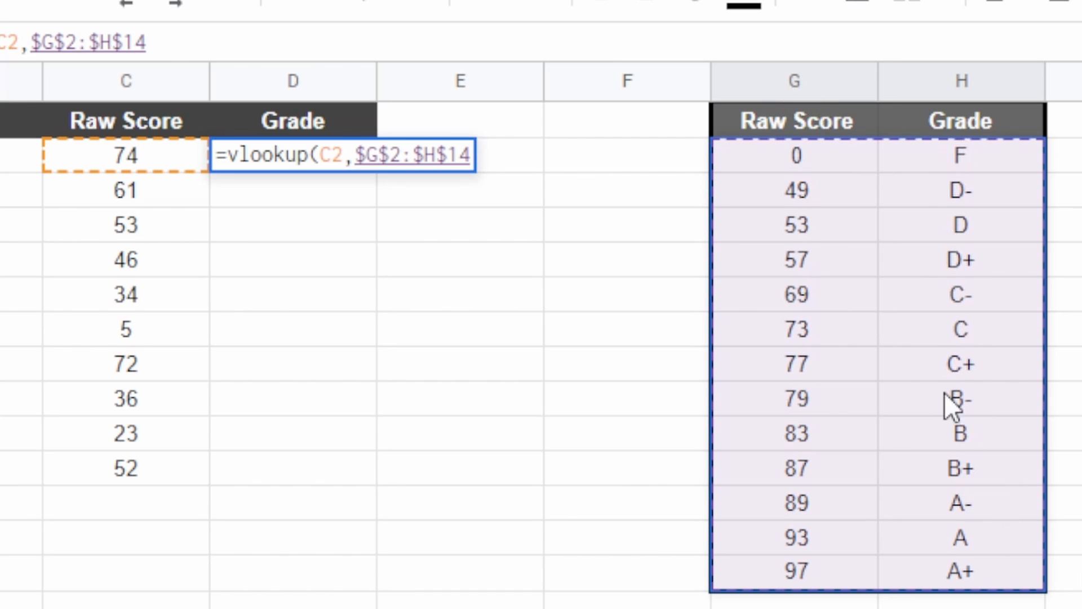
type(",2")
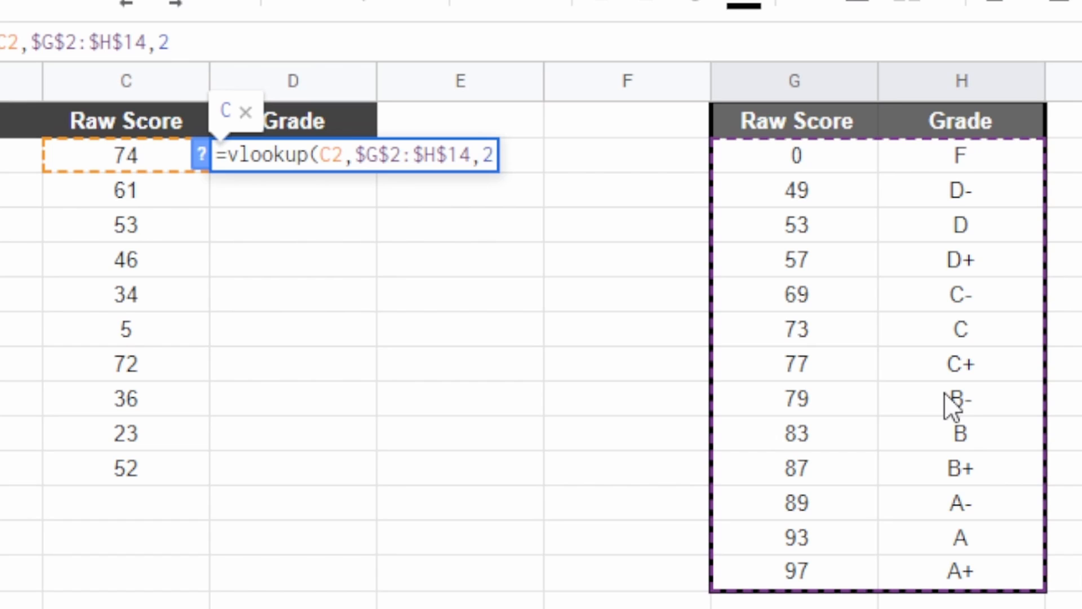
type(",1")
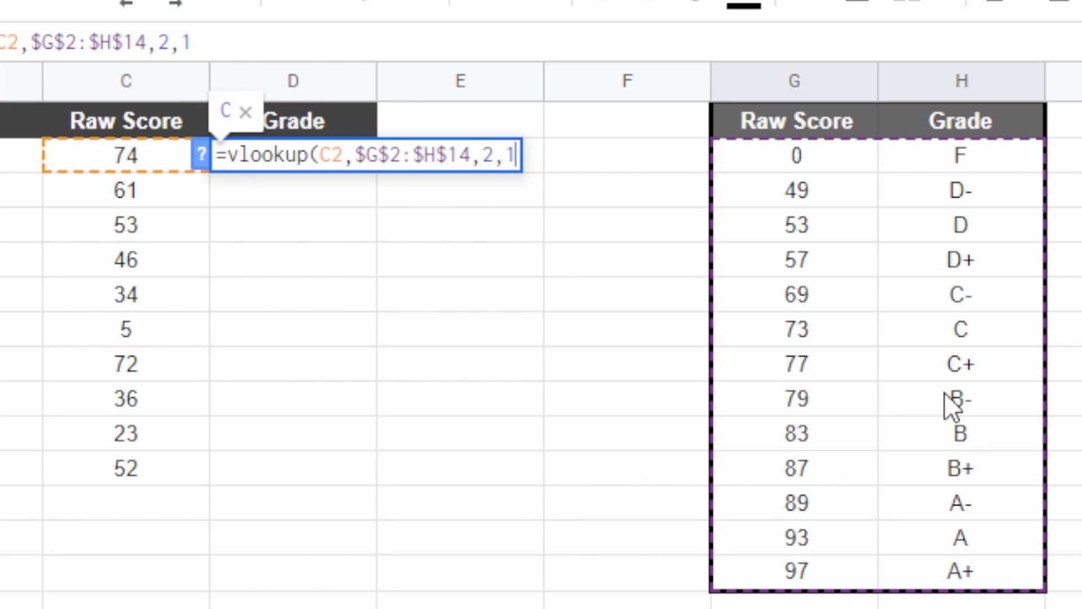
type(")")
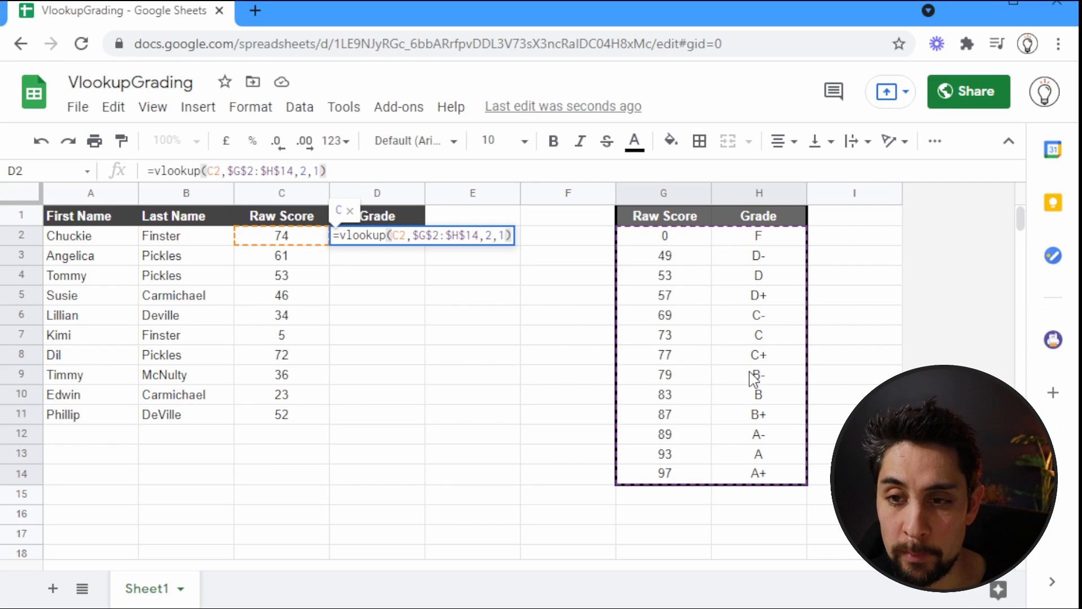
key("Return")
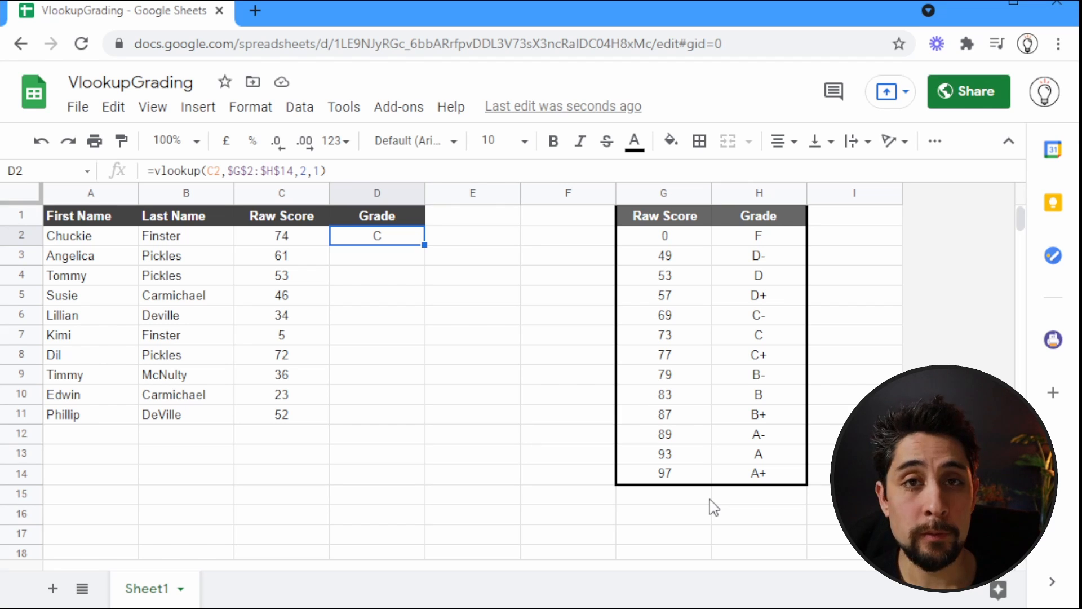
- Insert arrayformula(if(C2:C="",, in front of the VLOOKUP in D2 so rows without a score stay blank
key("F2")
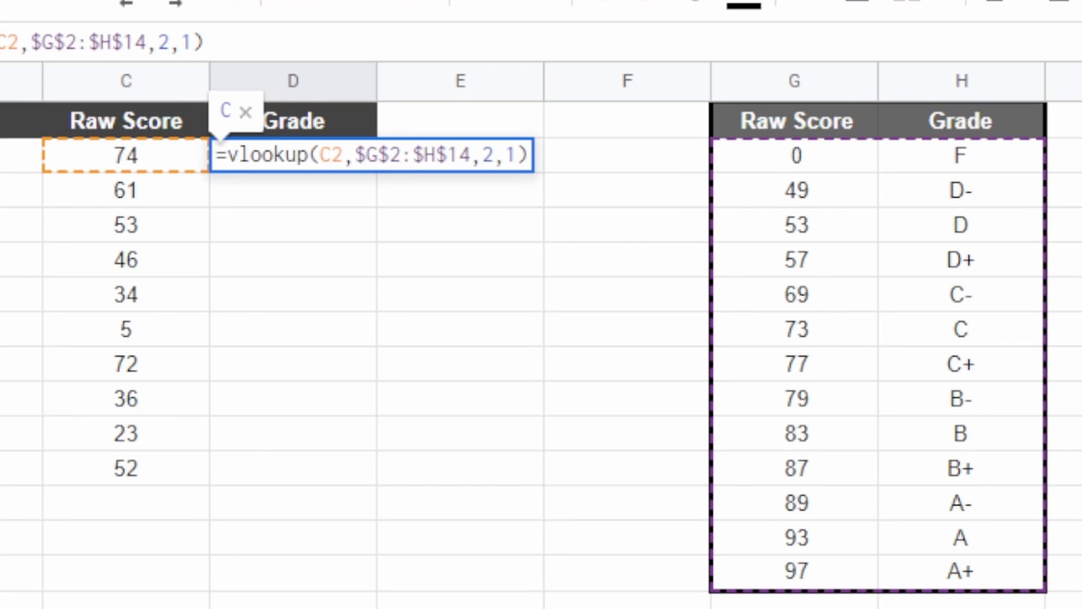
type("arrayform")
type("ula(i")
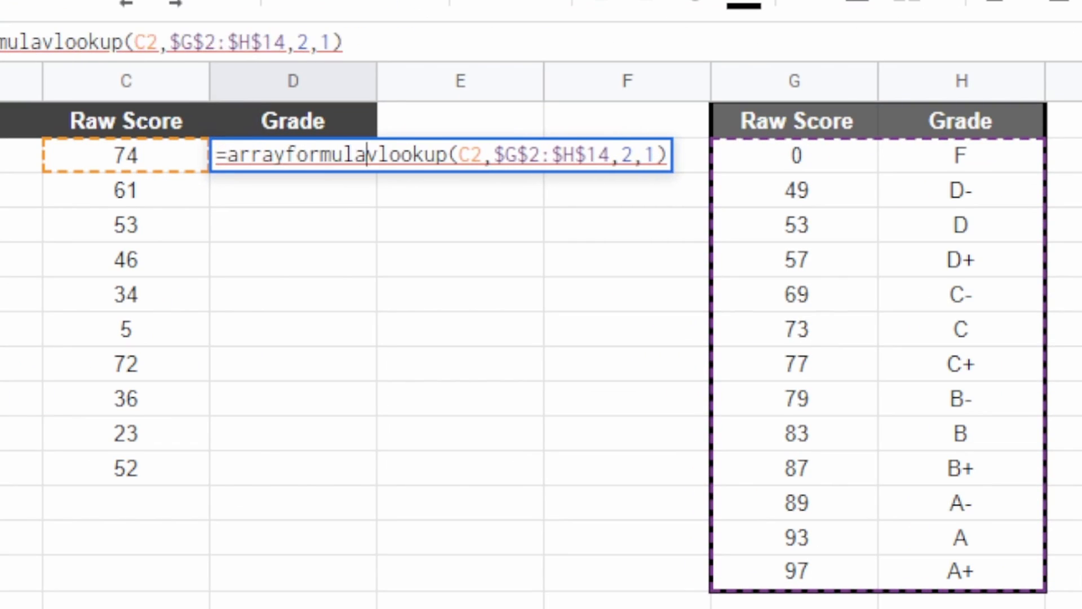
type("f(")
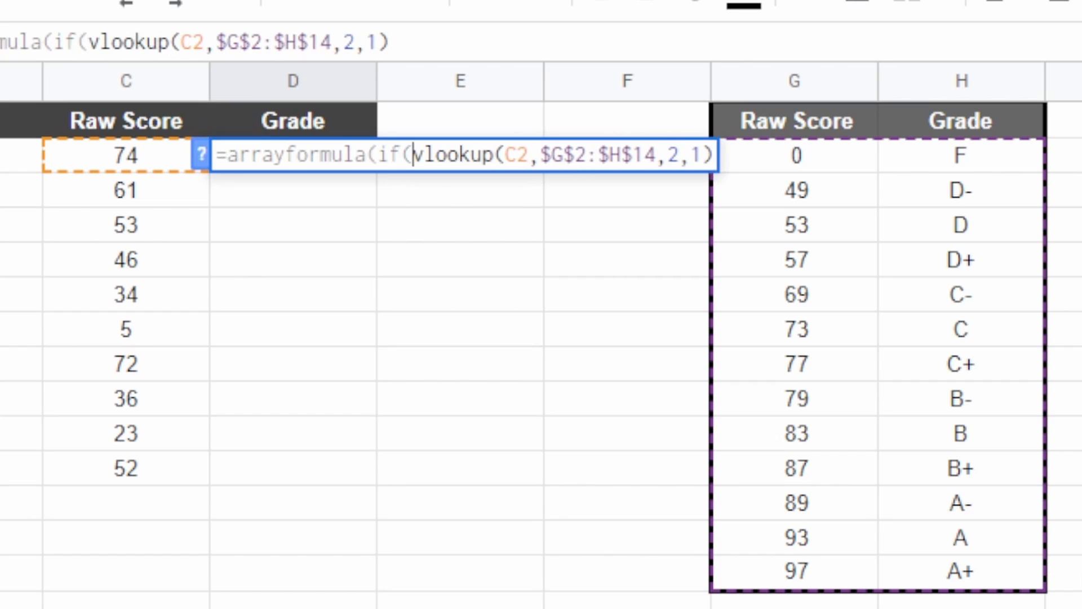
left_click(154, 154)
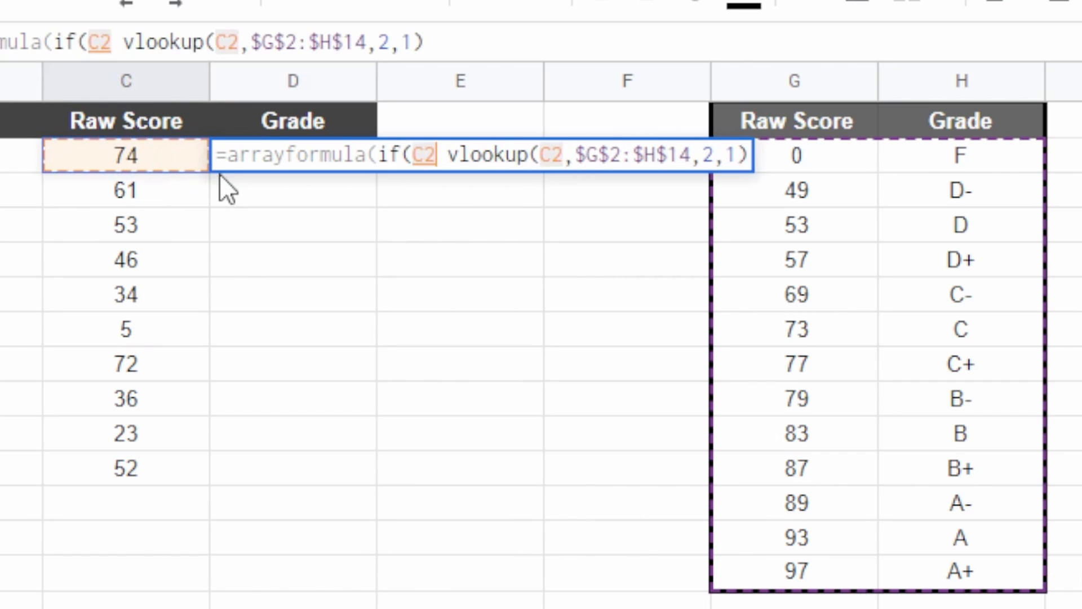
type(":C")
type("=\"\"")
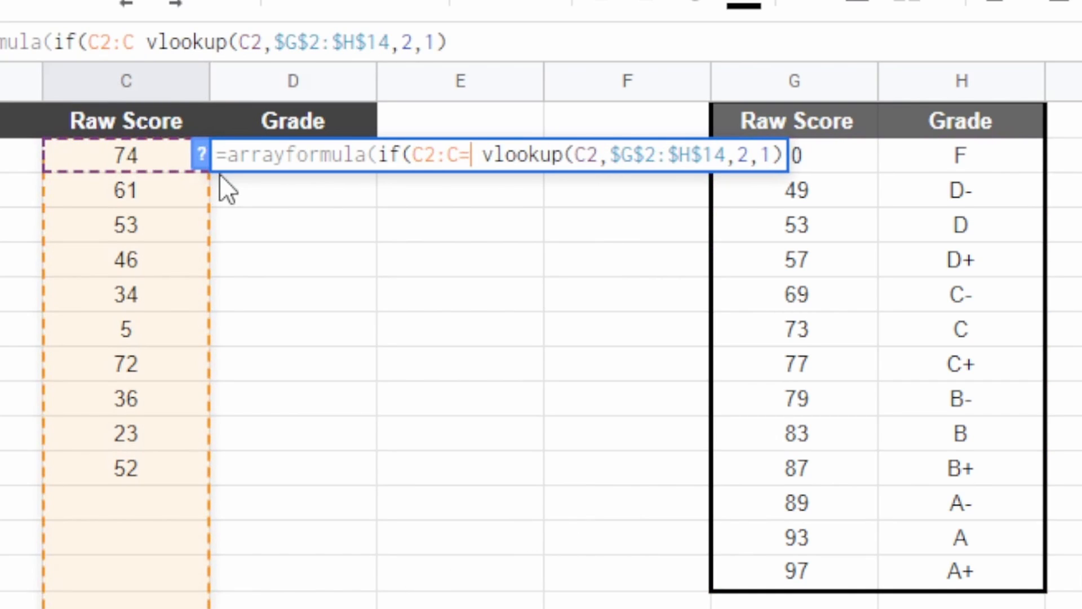
type(",,")
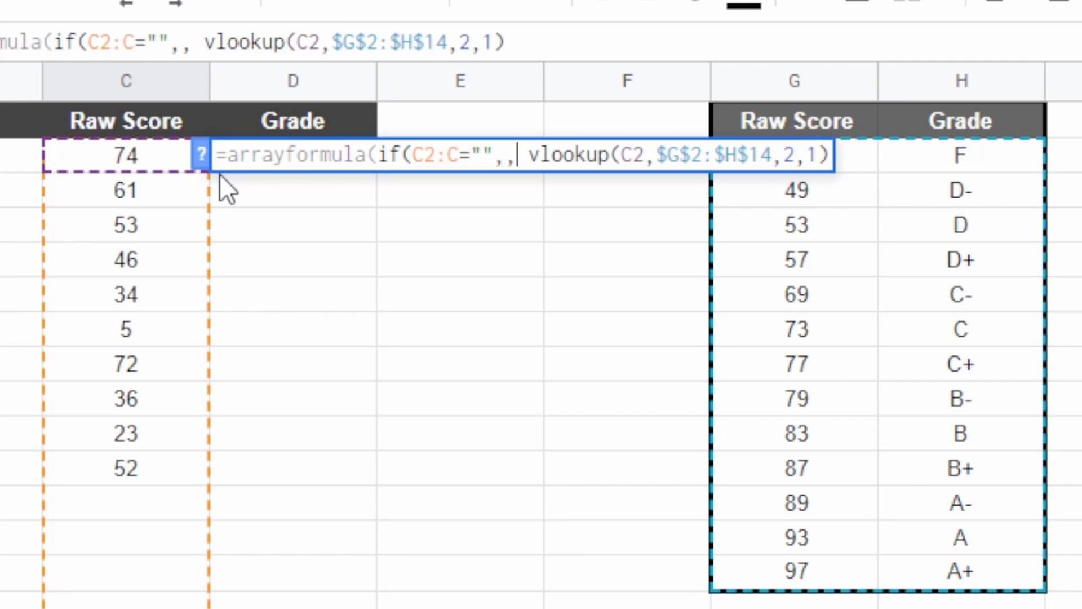
- Extend the VLOOKUP search key in D2 to C2:C and commit the array formula
key("Right")
key("Right")
key("Right")
key("Right")
key("Right")
key("Right")
key("Right")
key("Right")
key("Right")
key("Right")
key("Right")
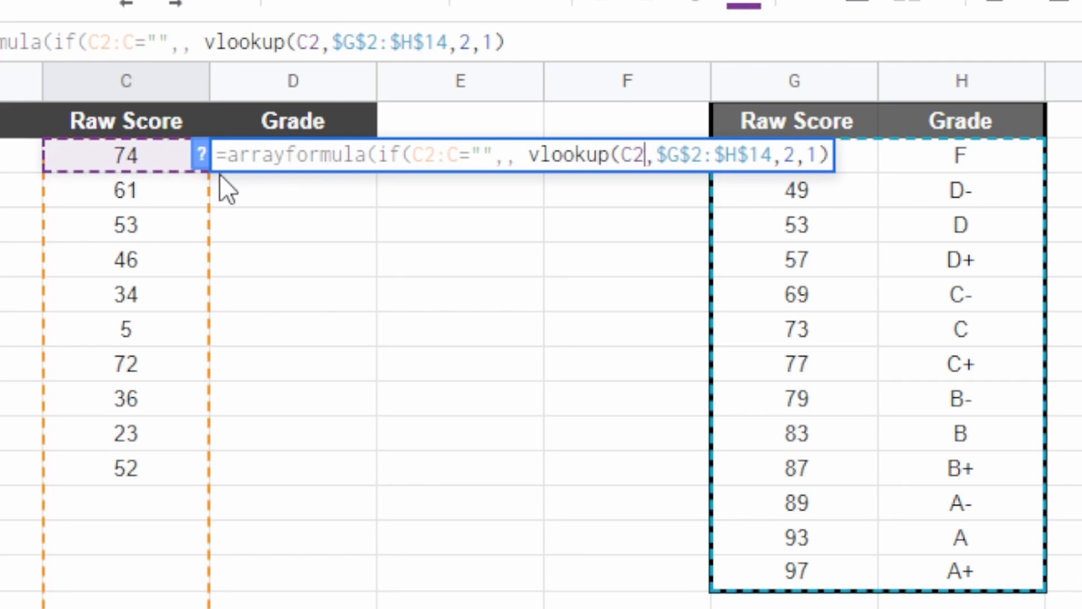
type(":C")
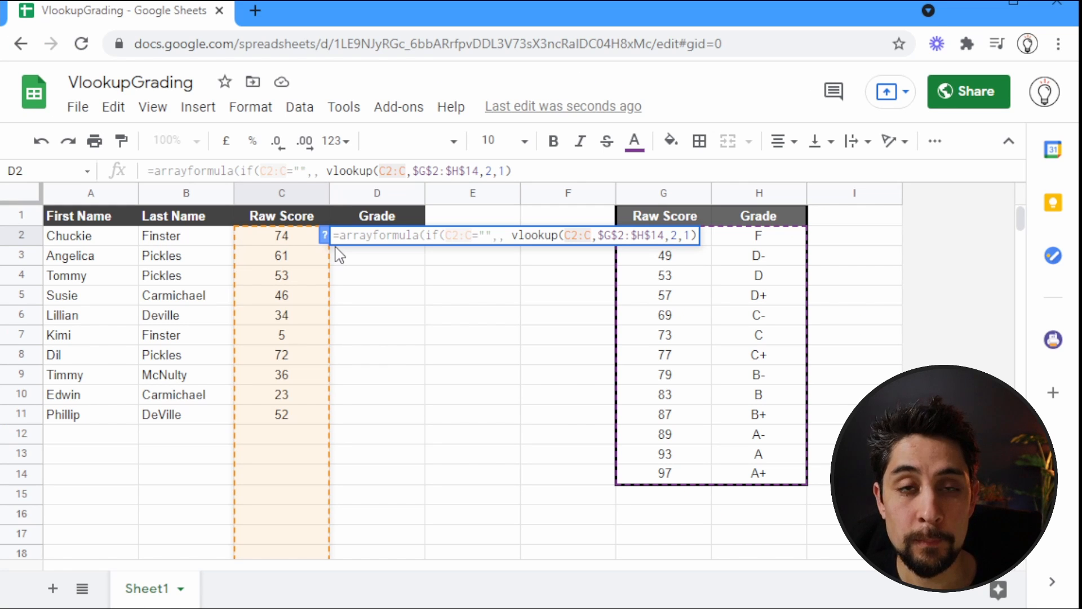
key("Return")
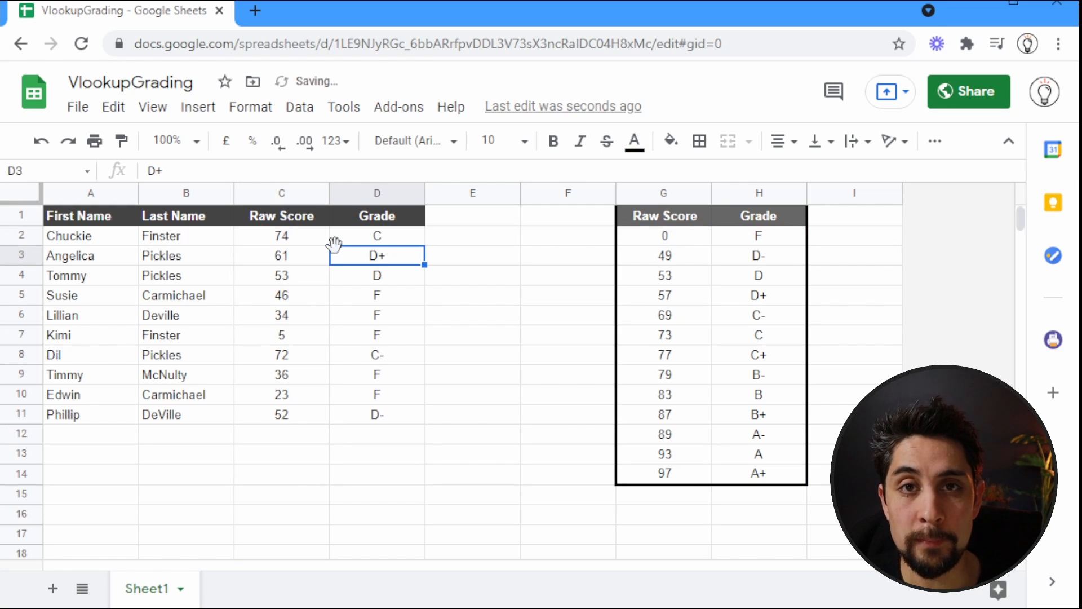